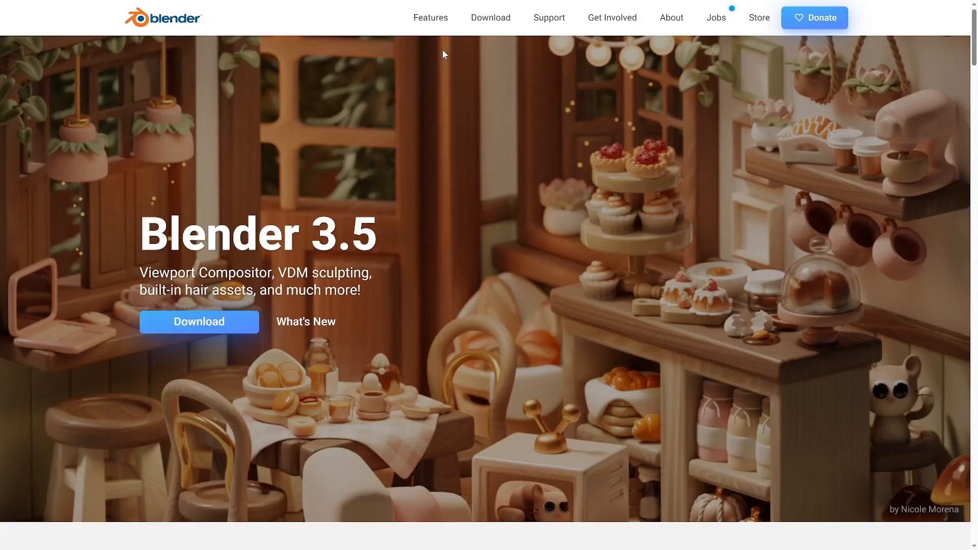
Go to the Blender website's demo files and choose the Blender 3.0 – Sprite Fright demo.
left_click(498, 24)
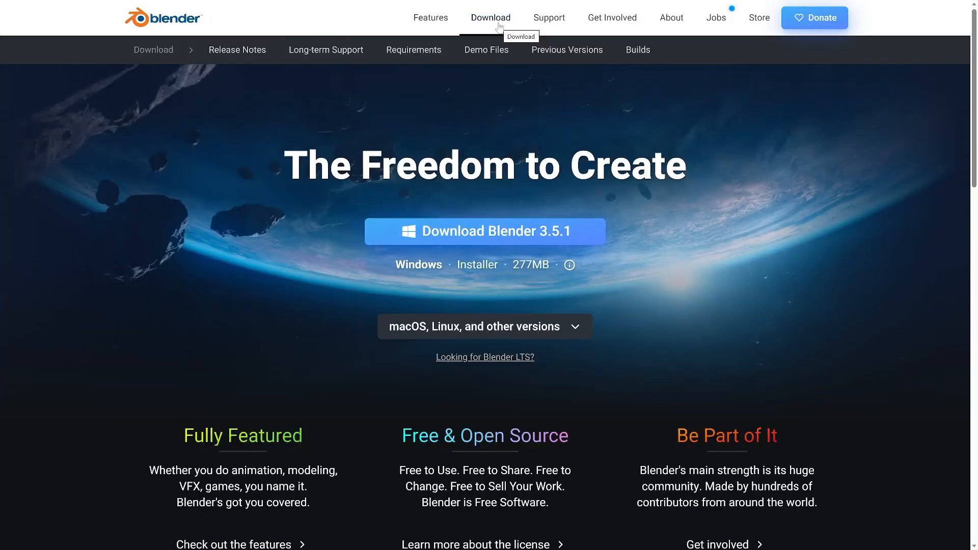
left_click(486, 51)
scroll(593, 238, "down", 10)
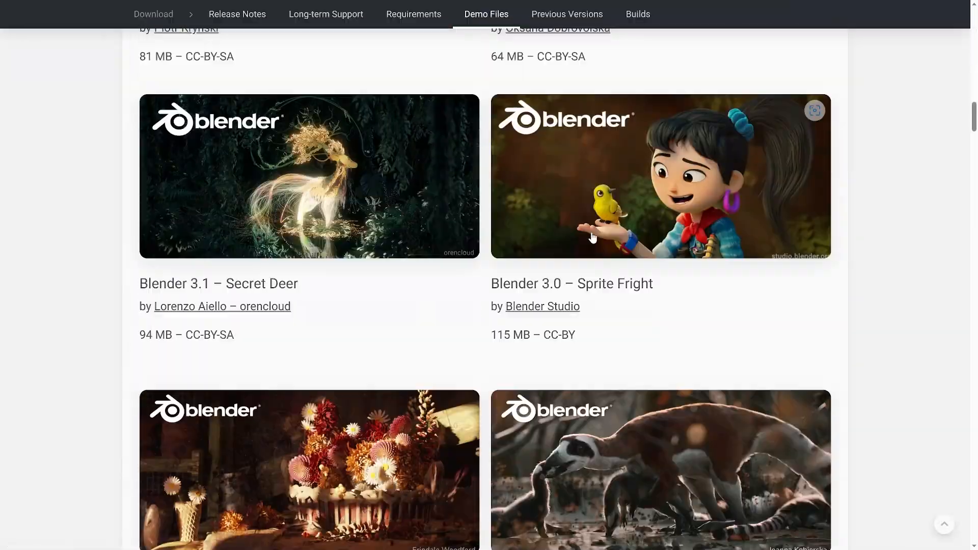
left_click(593, 238)
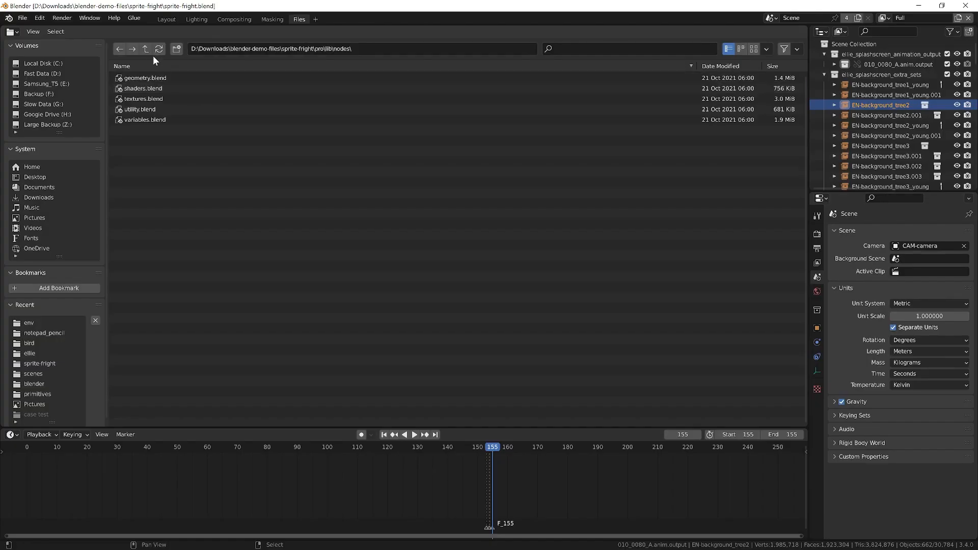
Browse the sprite-fright project's folder structure from its root through pro and lib, including the char folder.
left_click(148, 52)
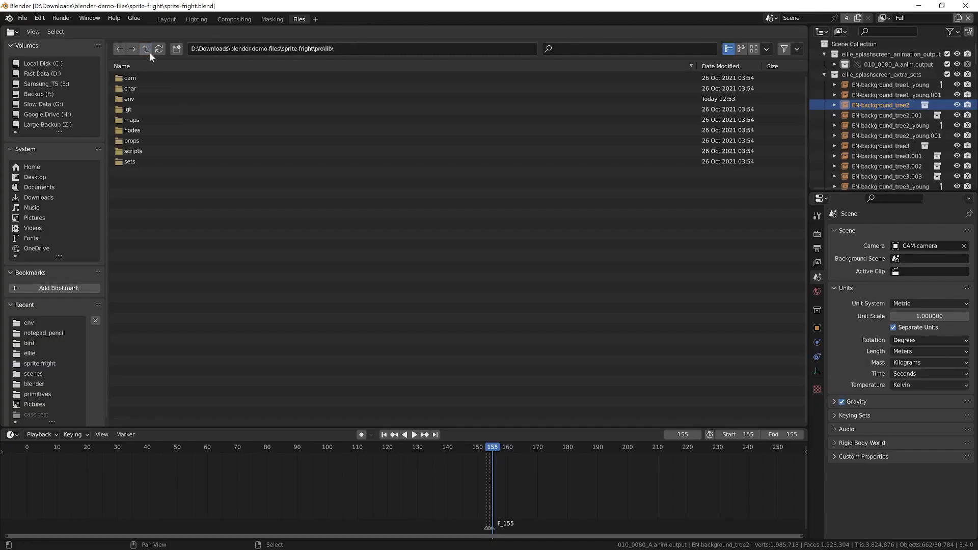
left_click(145, 49)
left_click(145, 49)
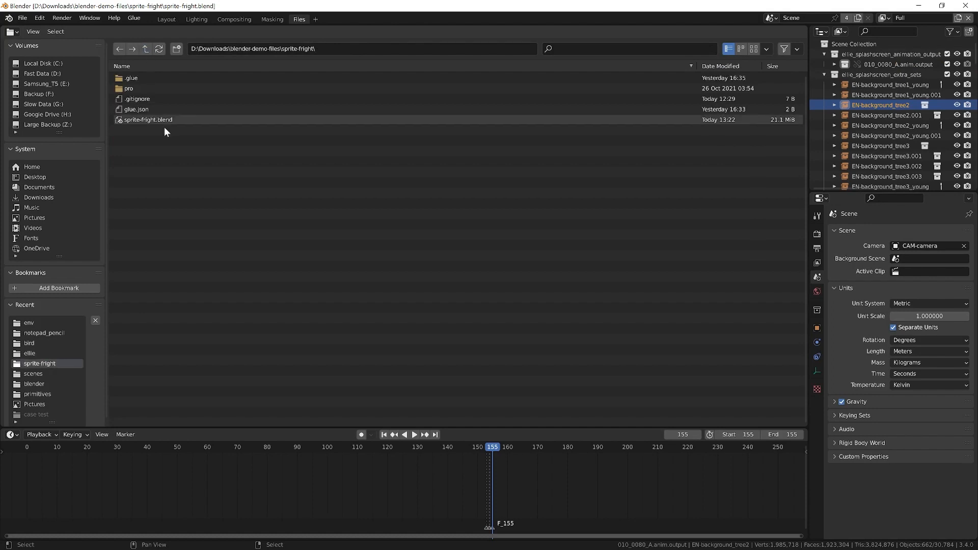
left_click(177, 89)
left_click(172, 77)
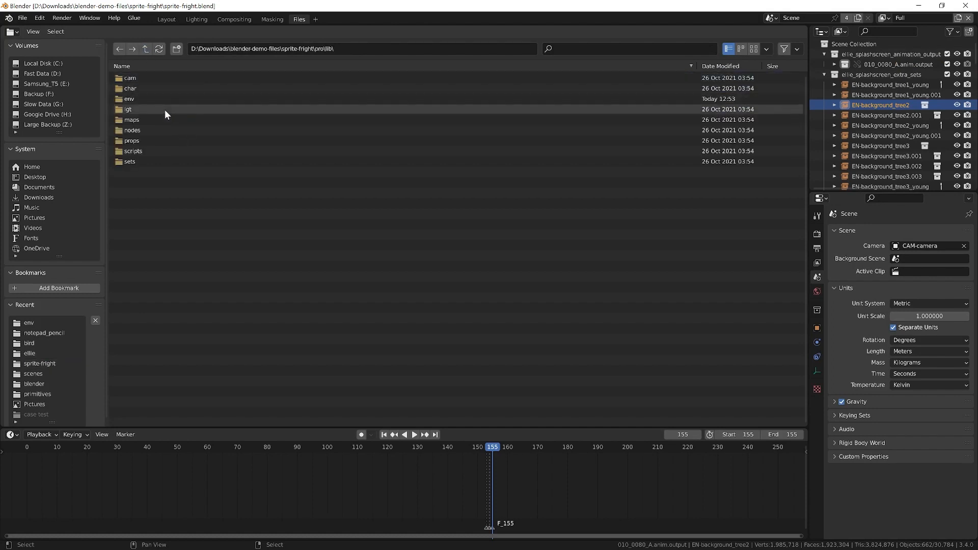
left_click(174, 88)
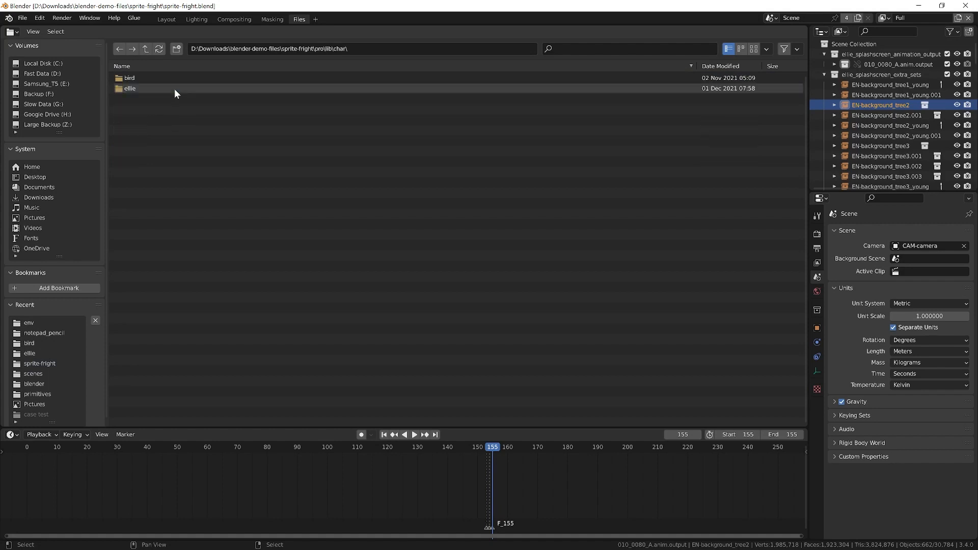
left_click(146, 53)
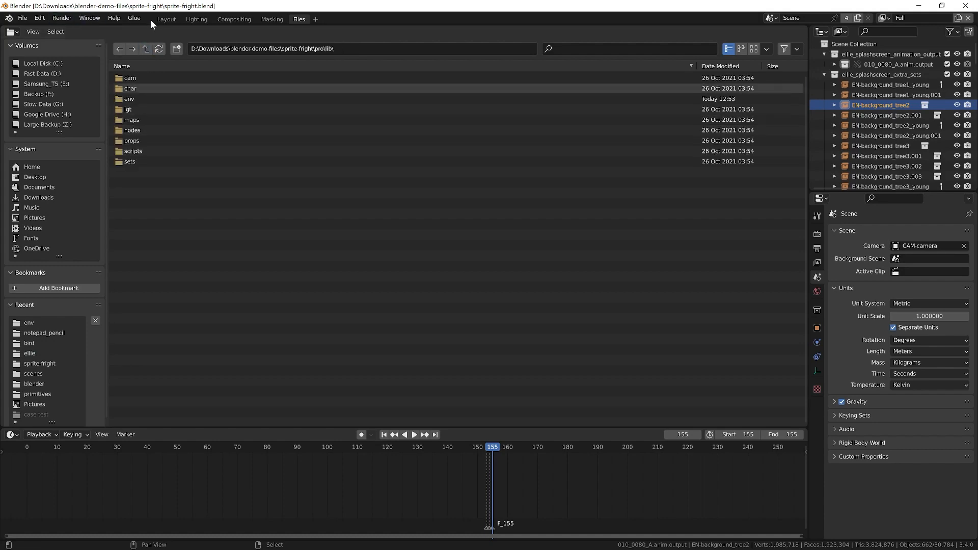
View the sprite-fright scene in the Layout workspace and open the recent file background_forest.blend.
left_click(171, 21)
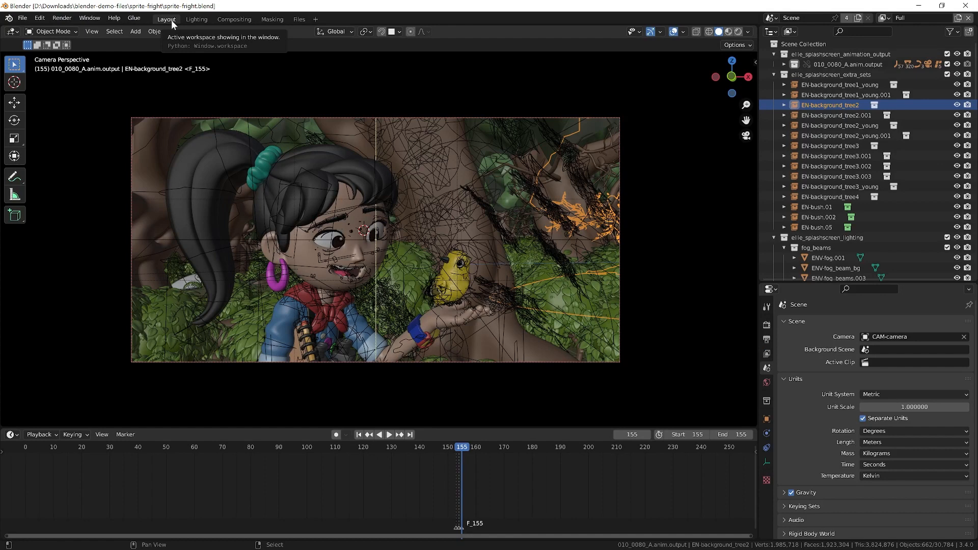
left_click(23, 18)
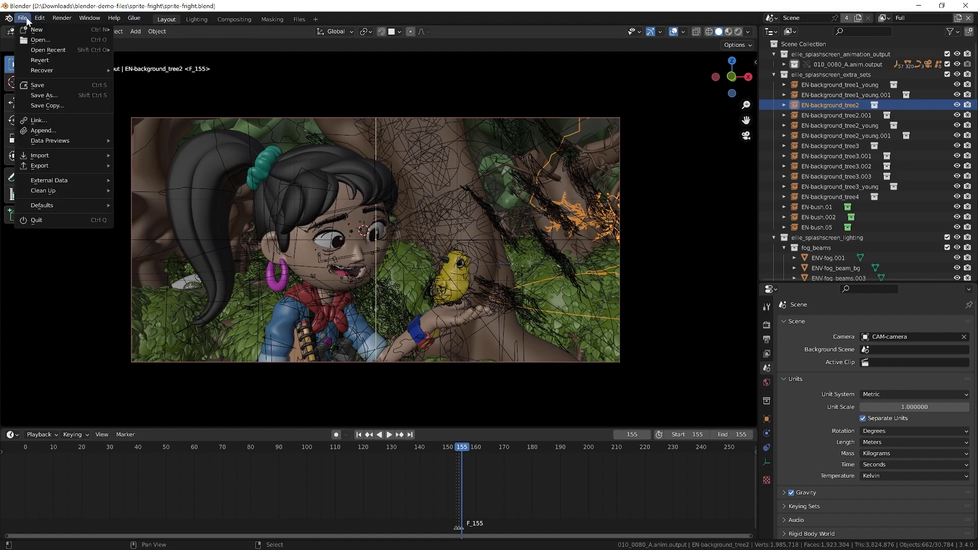
mouse_move(54, 51)
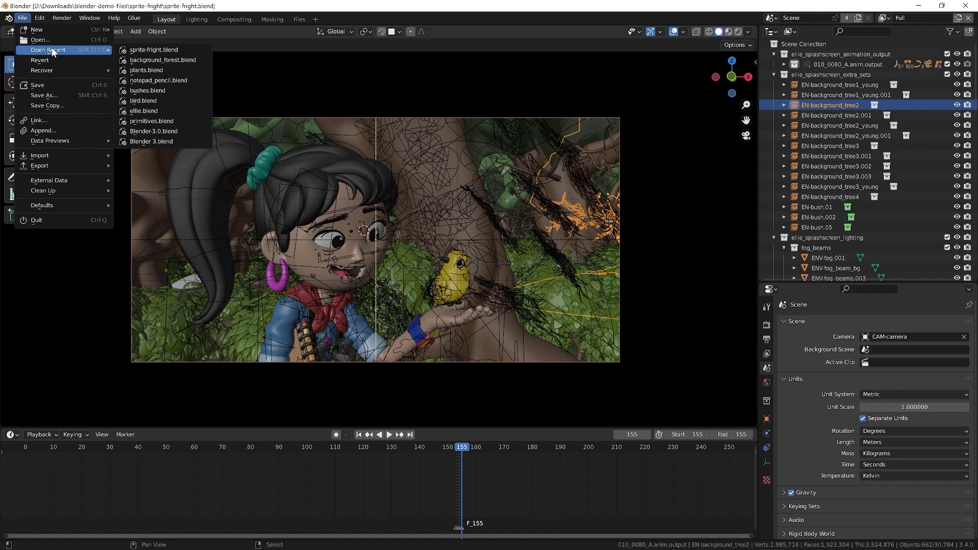
left_click(149, 61)
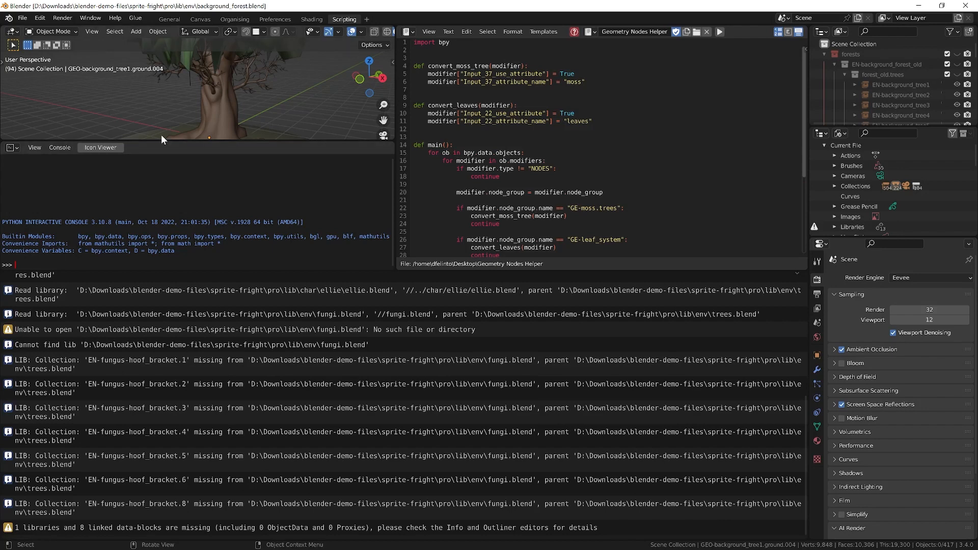
Open the recent file plants.blend to view its plant and fungus objects.
left_click(26, 18)
mouse_move(42, 52)
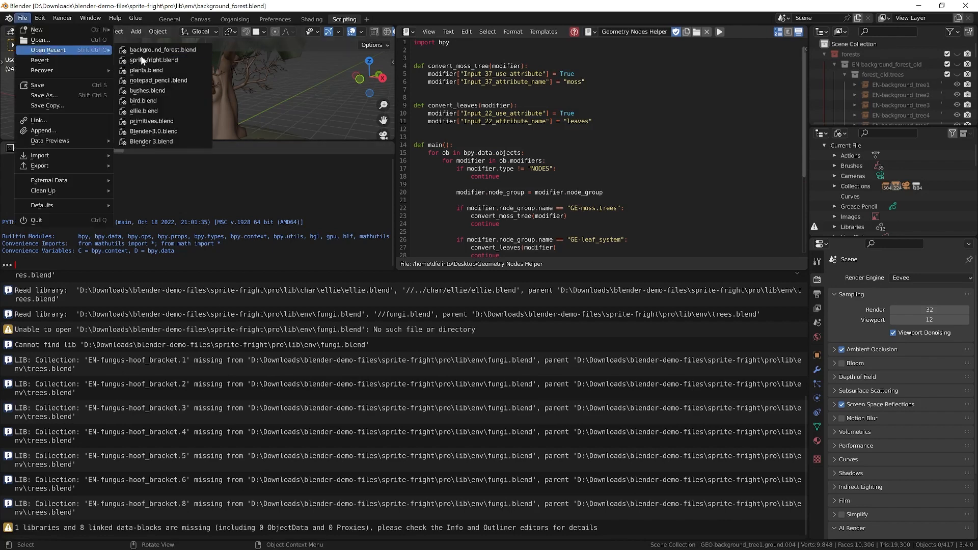
left_click(150, 70)
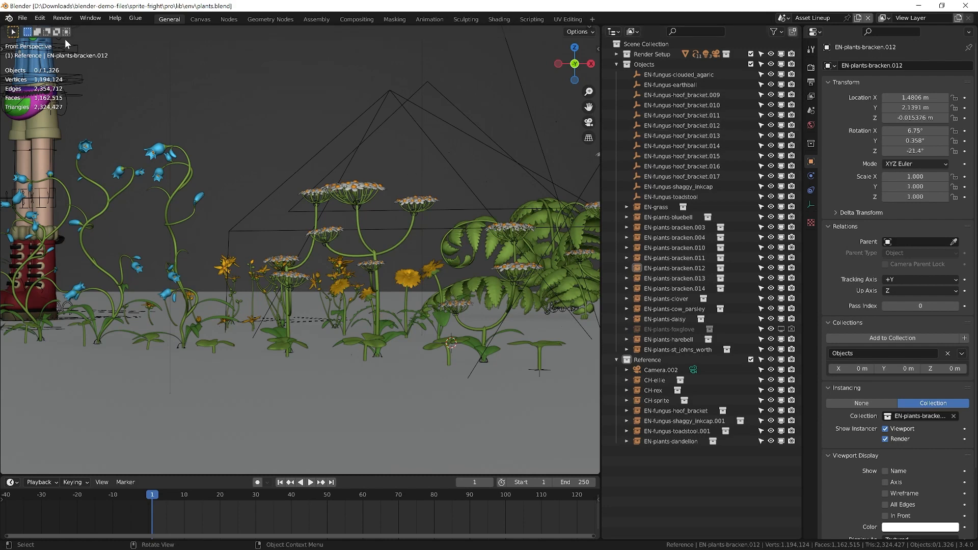
Switch back to the recent file background_forest.blend.
left_click(23, 18)
mouse_move(51, 50)
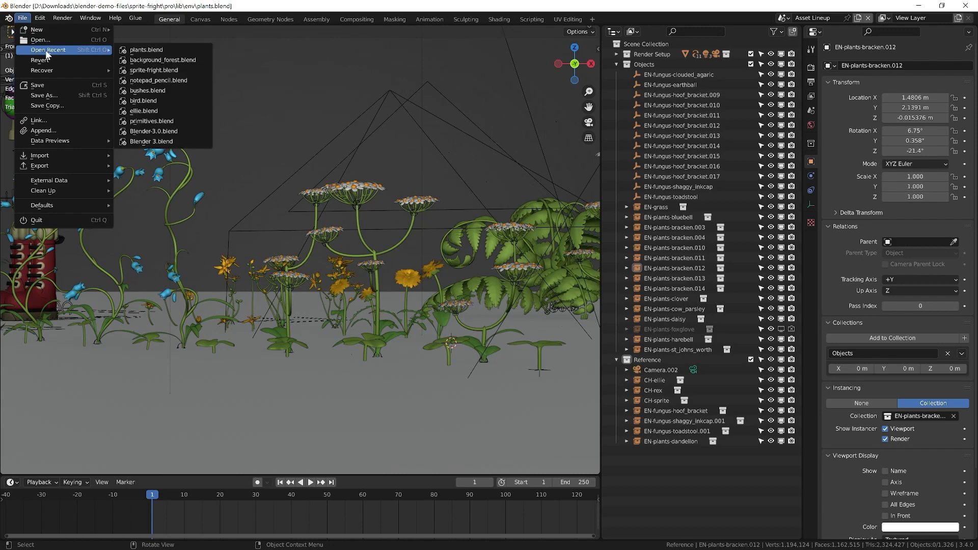
left_click(187, 60)
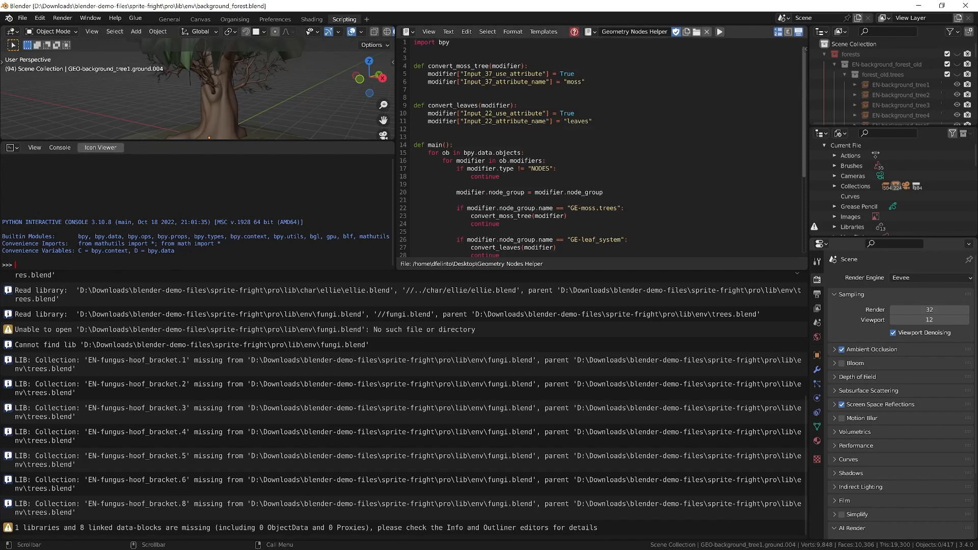
Rename plants.blend in the env folder to plants_and_fungi with Glue's Rename, using the General workspace's file browser.
left_click(170, 19)
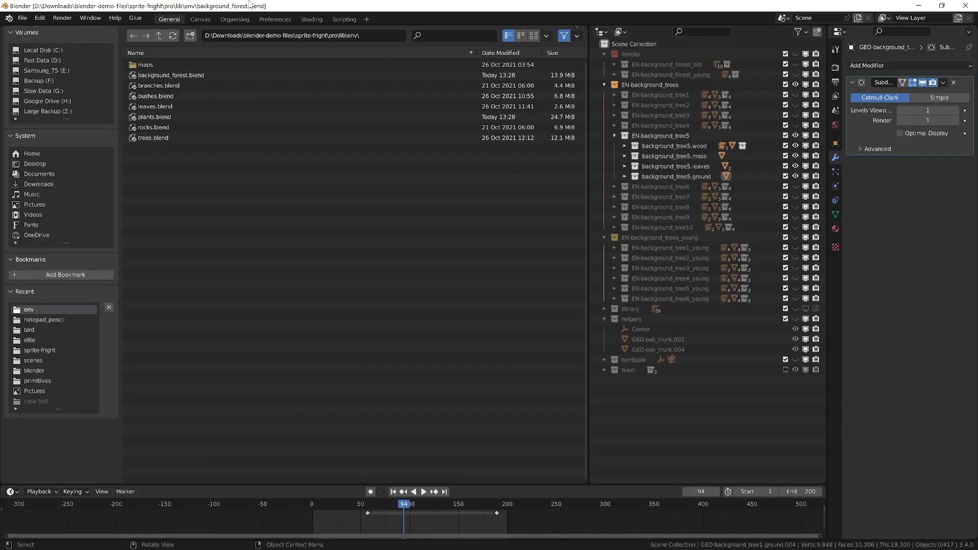
left_click(147, 117)
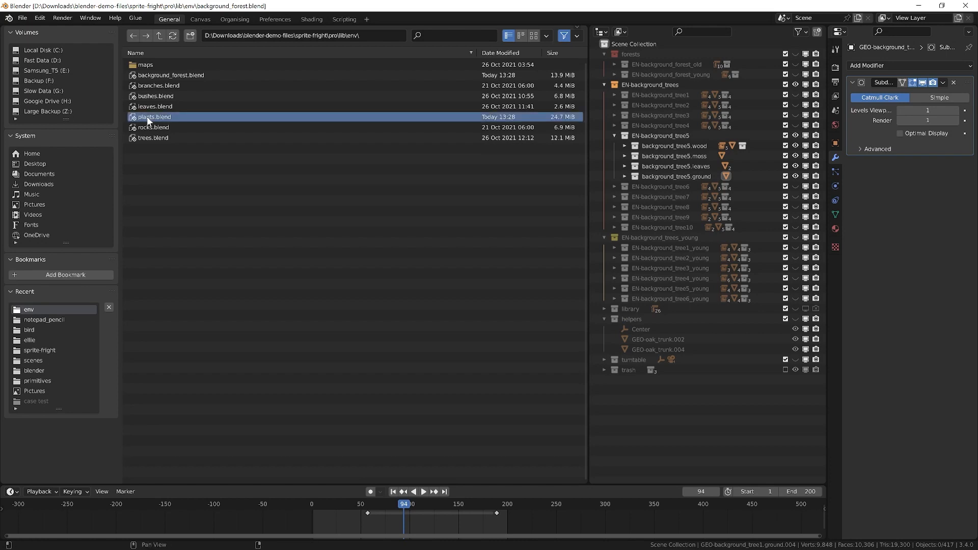
right_click(147, 117)
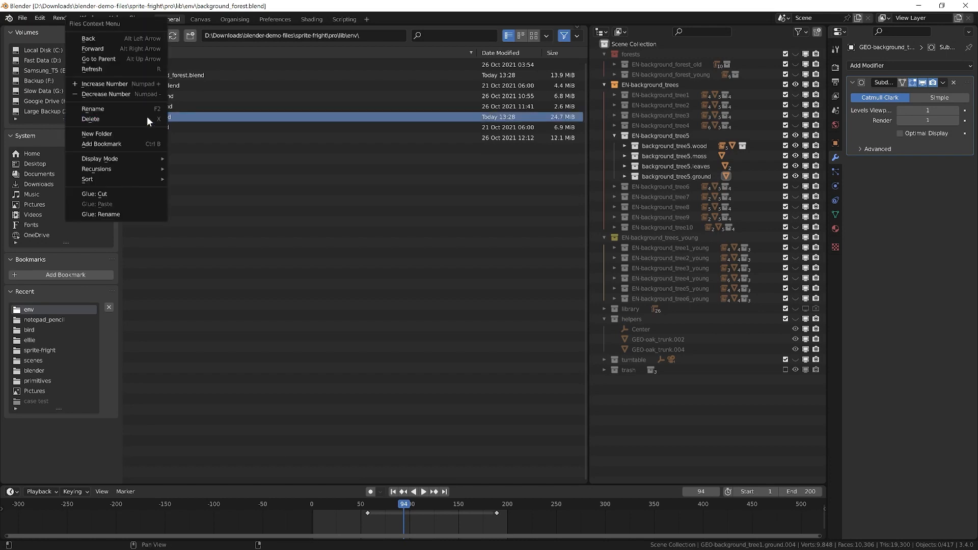
left_click(149, 214)
left_click(423, 185)
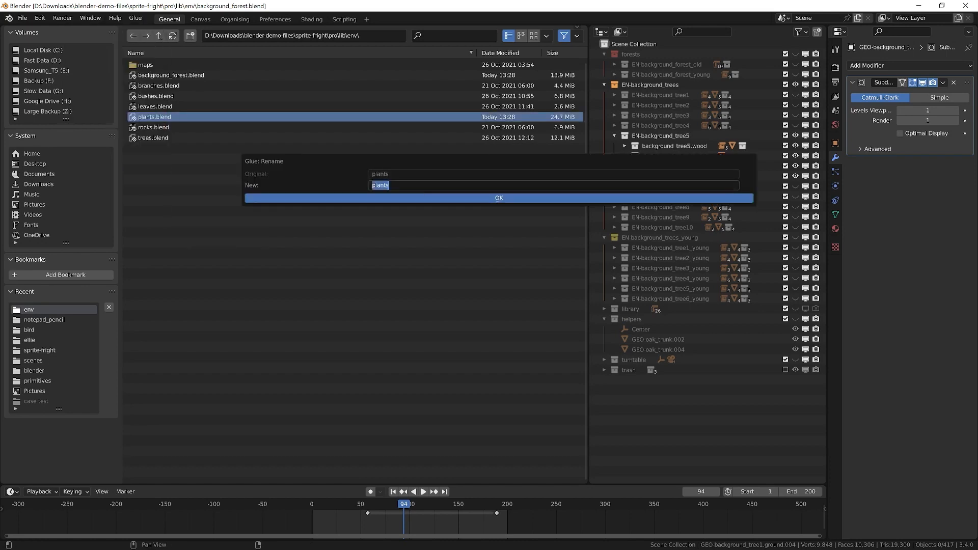
key("End")
type("_and_fungi")
key("Return")
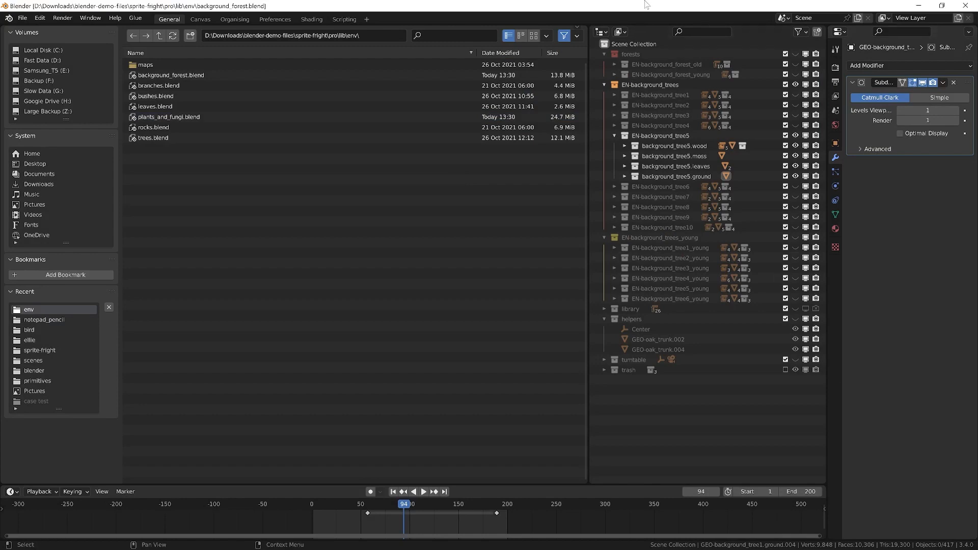
Revert background_forest.blend to its saved version in the Scripting workspace to check its library loading report.
left_click(344, 19)
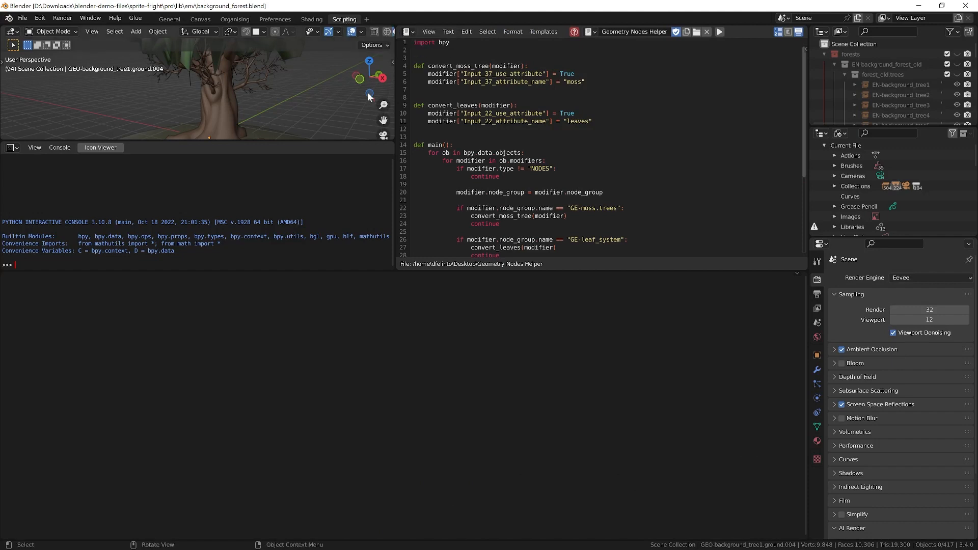
left_click(19, 18)
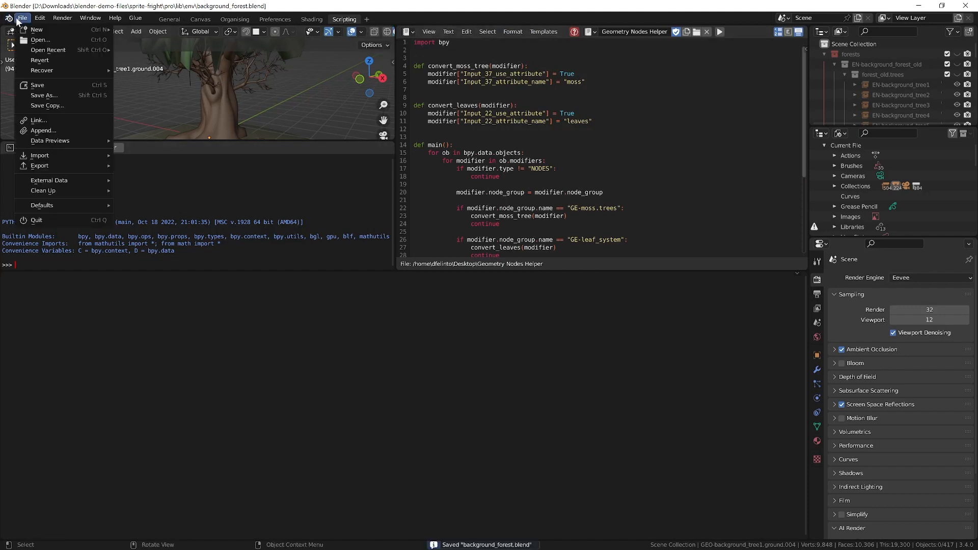
left_click(99, 60)
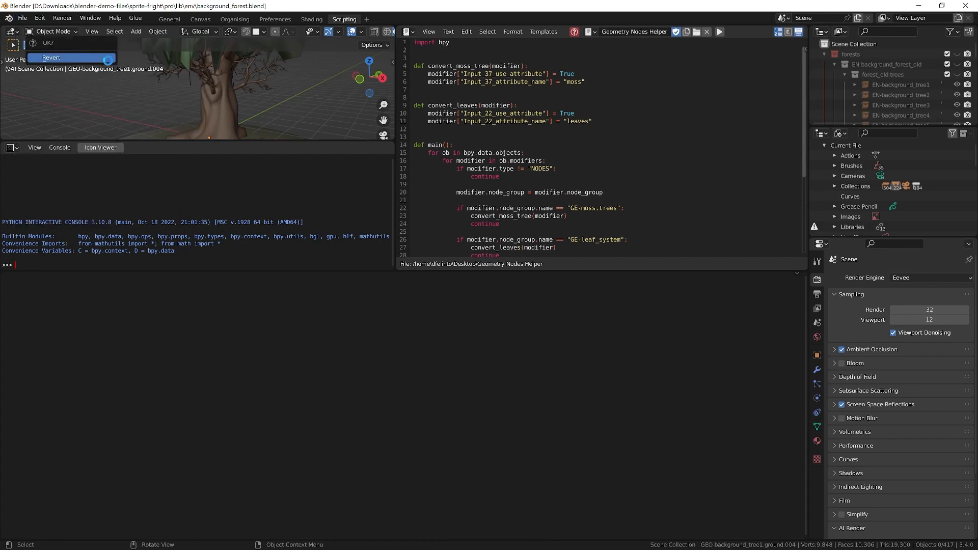
left_click(104, 59)
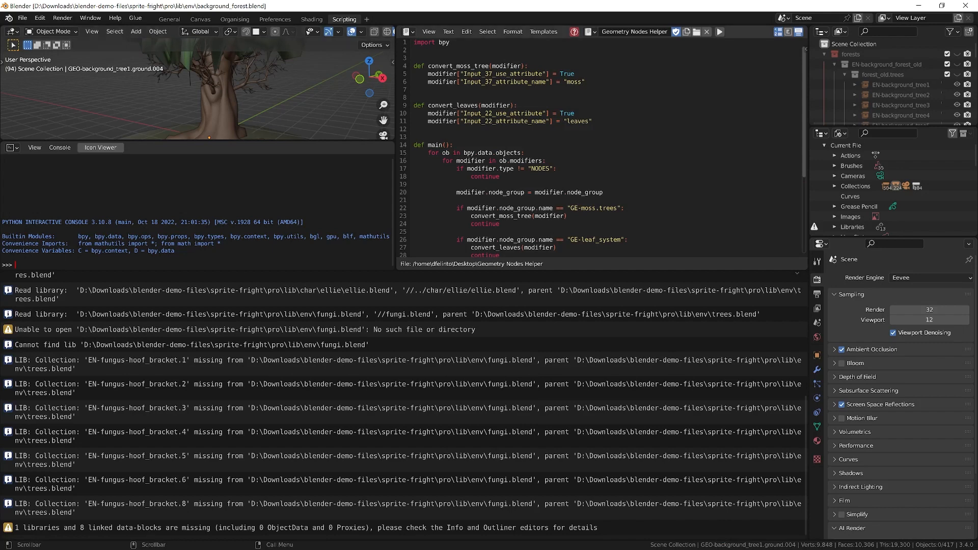
Cut bushes.blend, leaves.blend, plants_and_fungi.blend and rocks.blend with Glue in the General workspace's file browser.
left_click(169, 19)
left_click_drag(175, 127, 184, 92)
right_click(185, 92)
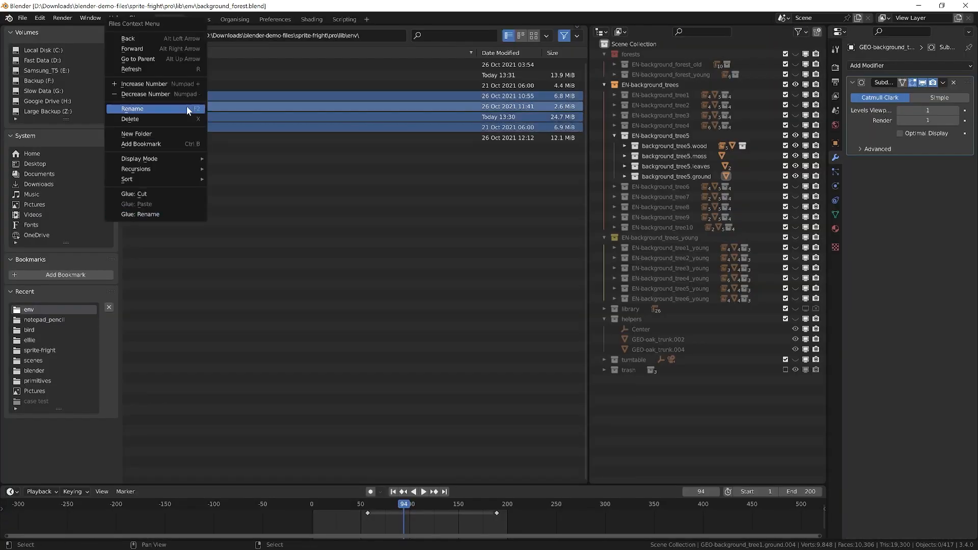
left_click(188, 193)
left_click(131, 20)
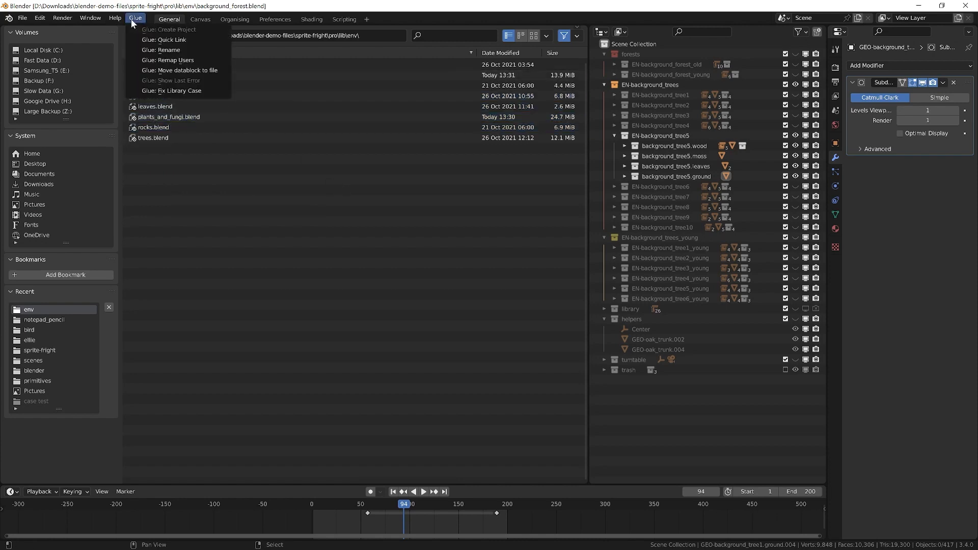
left_click(131, 20)
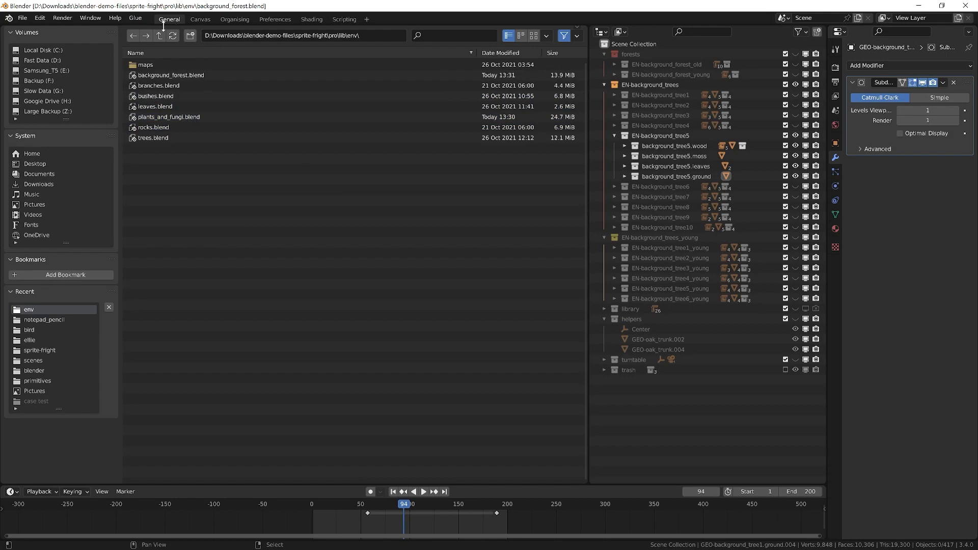
Open Glue's Remap Users command for the background_tree5.moss collection to view its options.
left_click(697, 157)
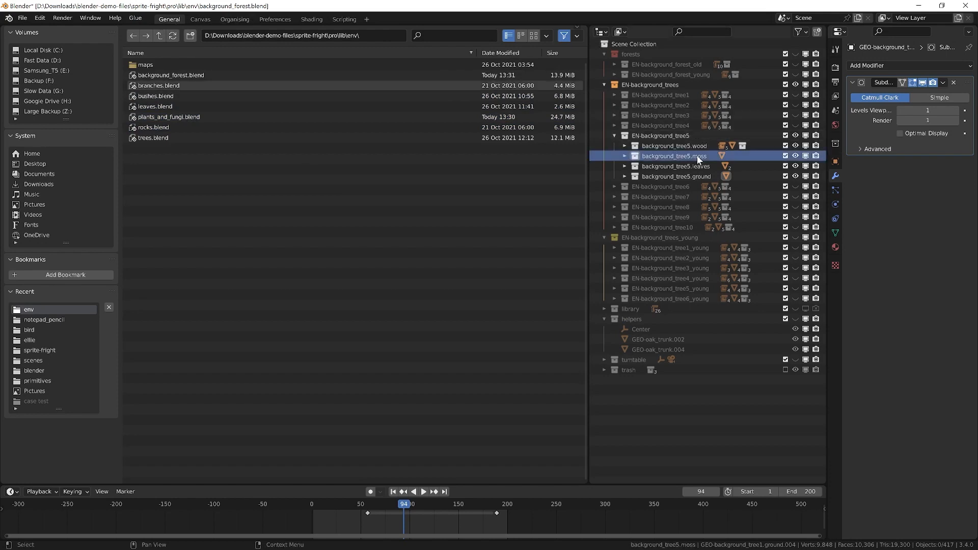
right_click(697, 157)
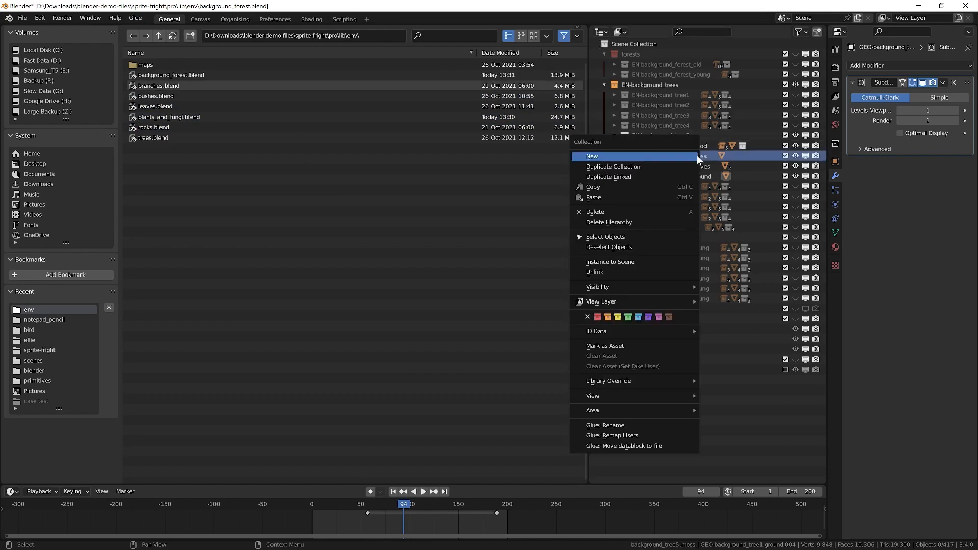
left_click(652, 436)
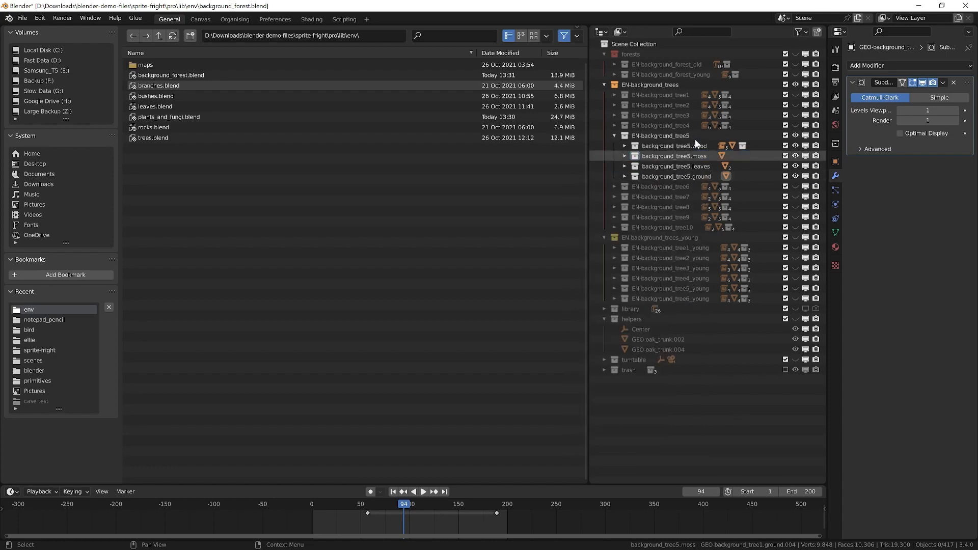
left_click(696, 156)
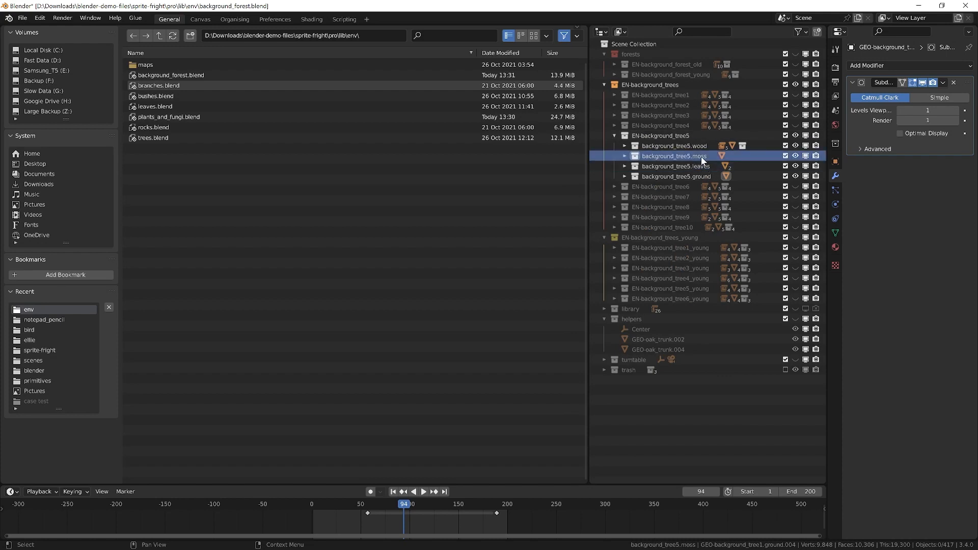
right_click(702, 158)
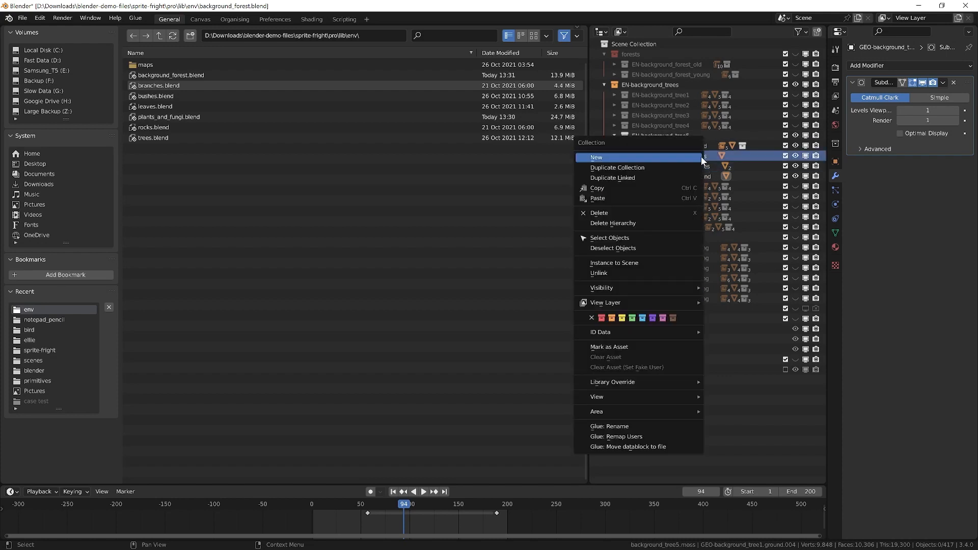
left_click(657, 436)
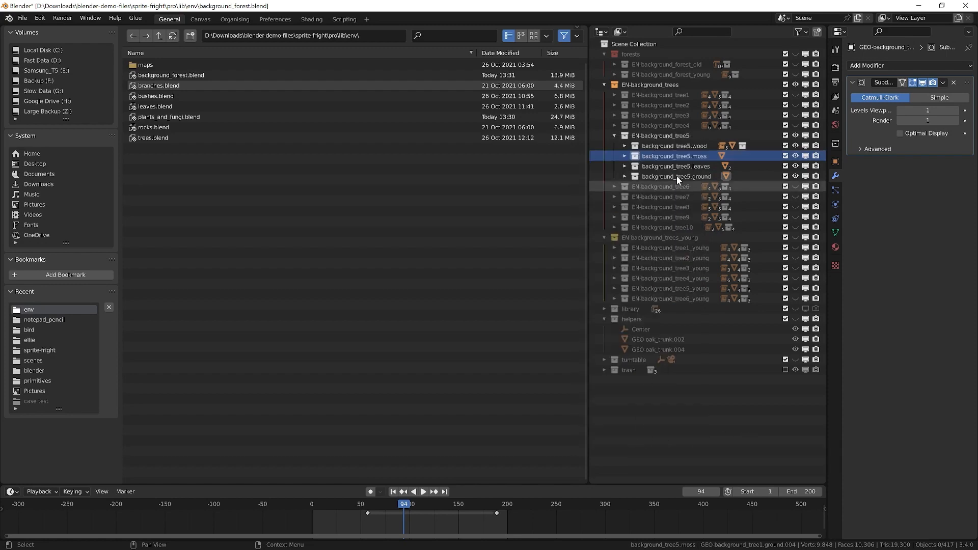
View Glue's commands for the background_tree5.moss collection and the Quick Link options, and compare them with Blender's own Link and Append commands.
right_click(696, 159)
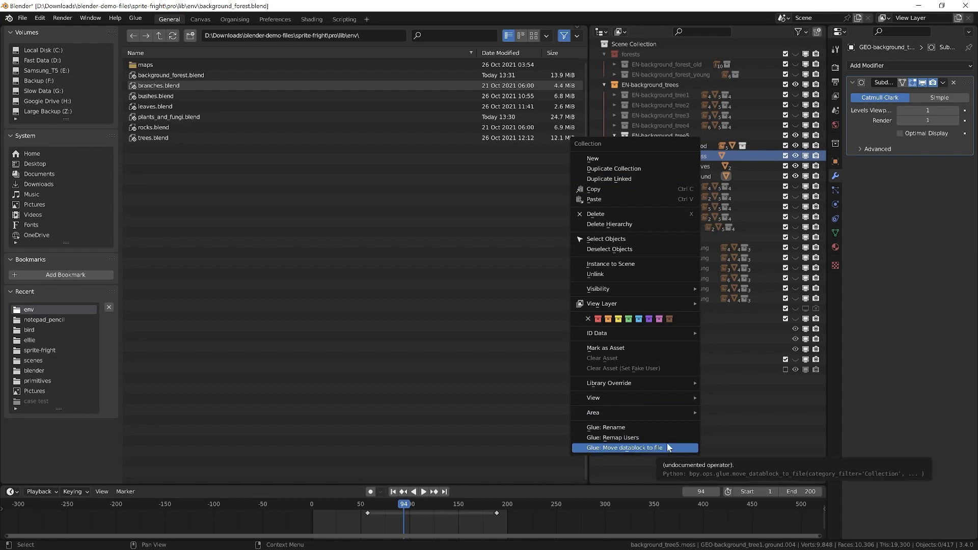
left_click(136, 18)
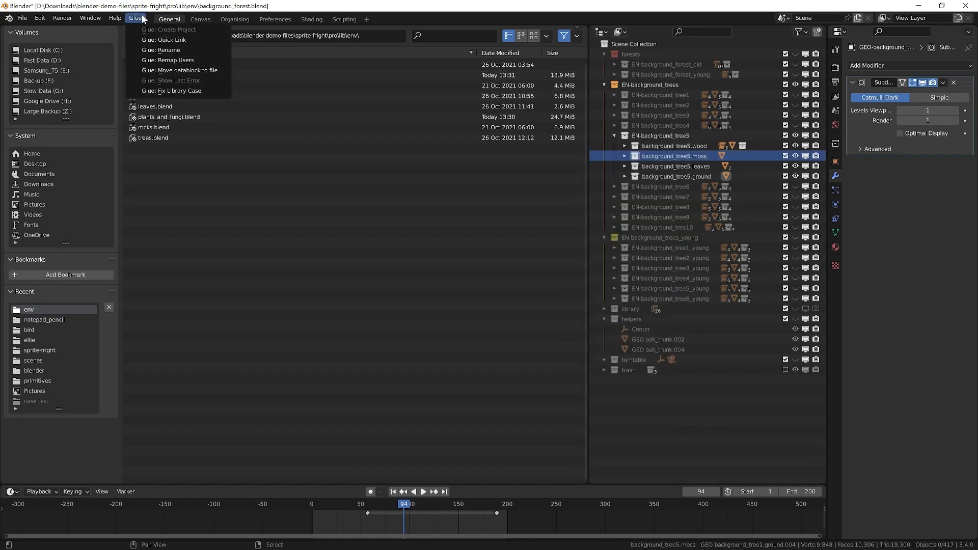
left_click(151, 40)
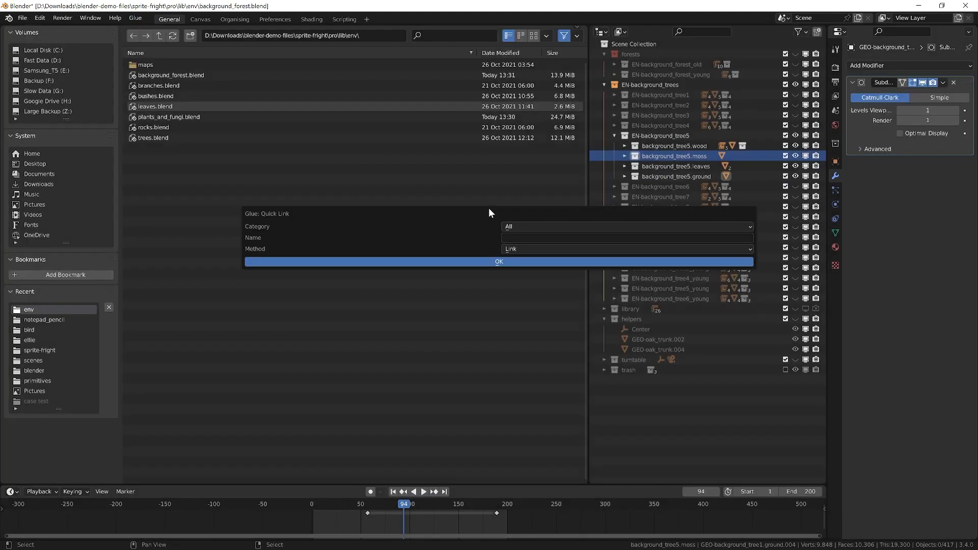
left_click(24, 17)
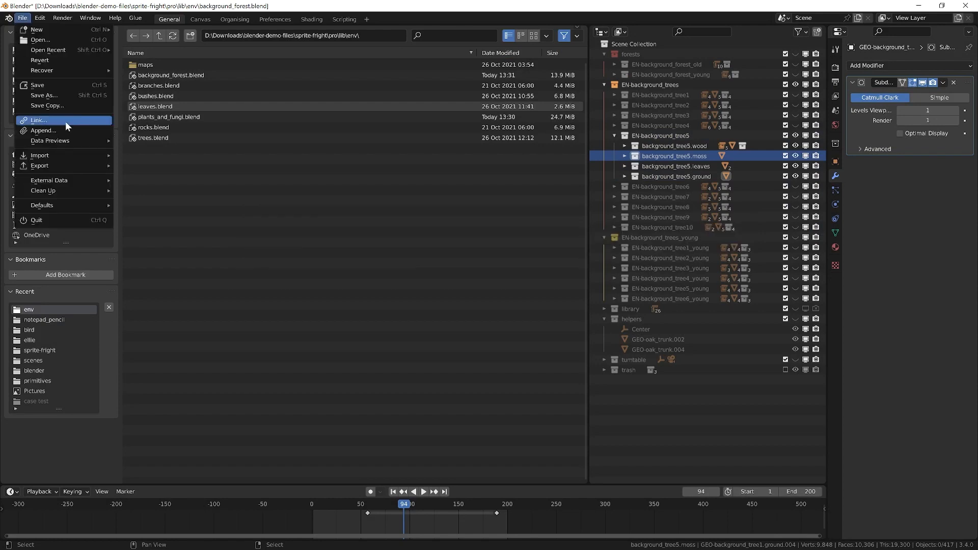
Start Glue's Quick Link and search all datablock categories for "moss (Collection)".
left_click(135, 18)
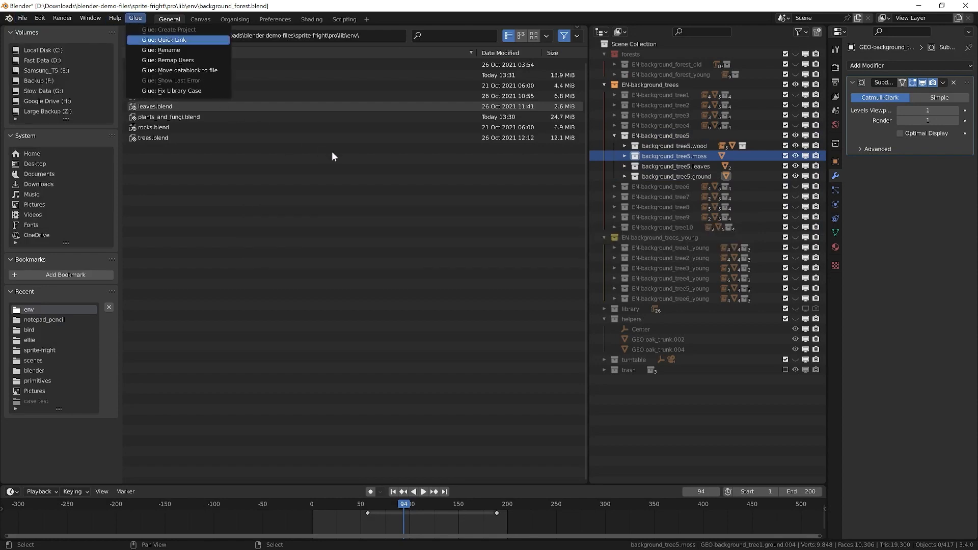
key("Return")
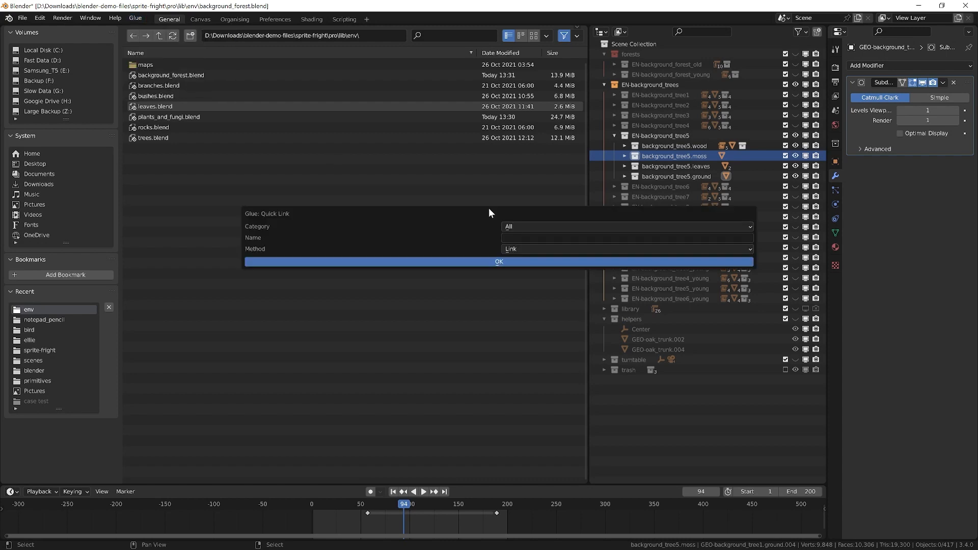
left_click(549, 237)
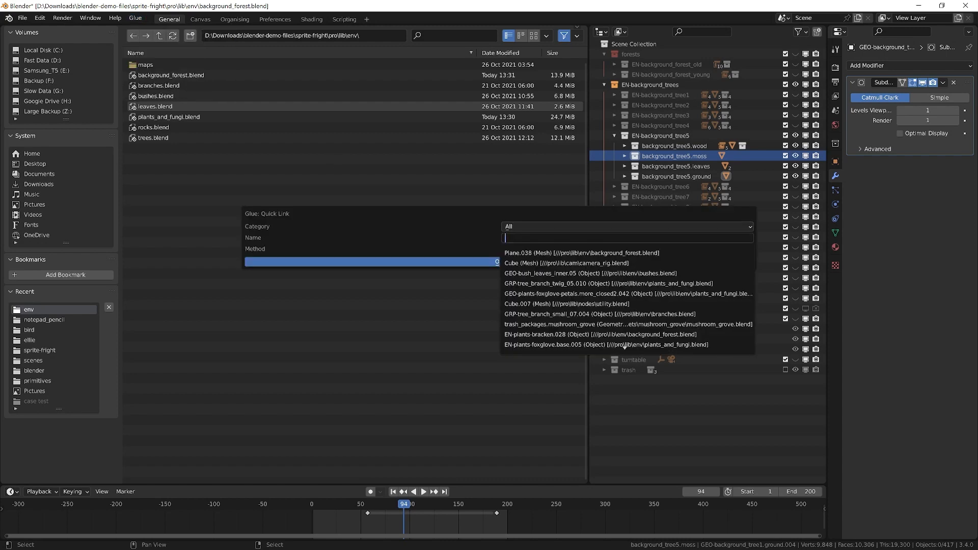
type("moss")
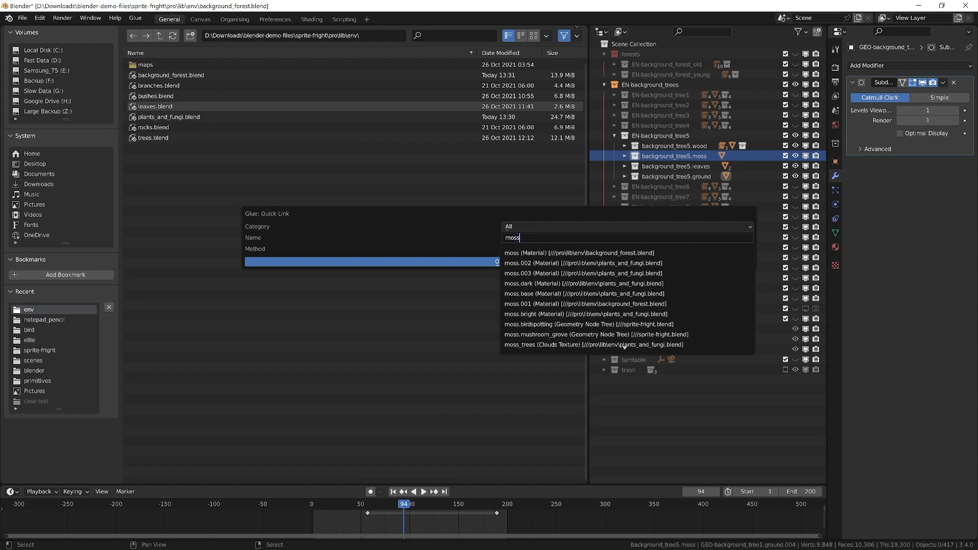
type(" (")
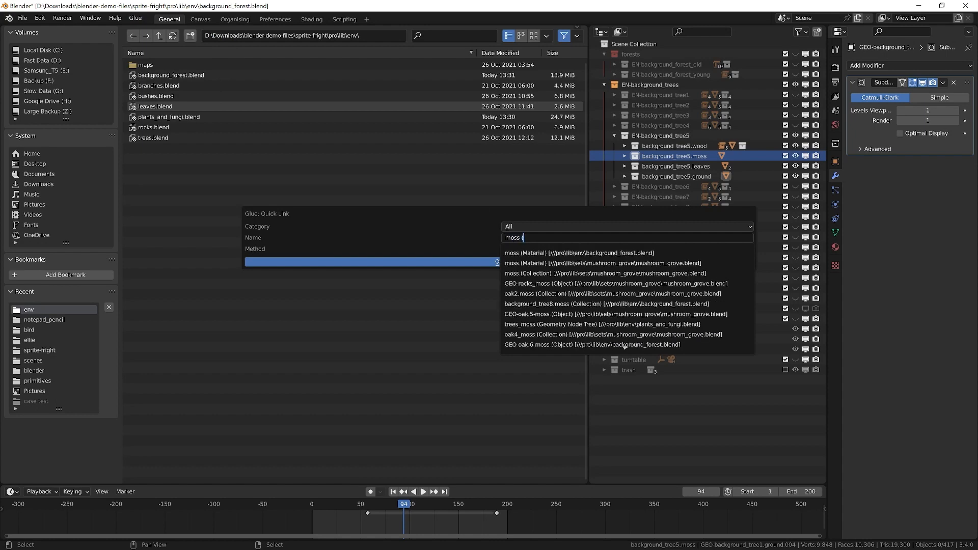
type("Collection)")
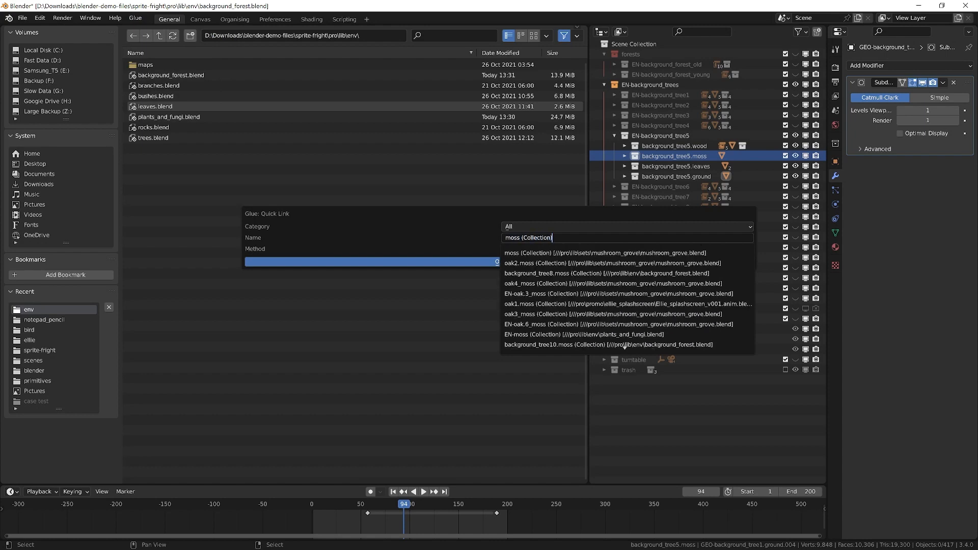
Choose the EN-oak.6_moss collection from mushroom_grove.blend for Quick Link, view the available link methods, and cancel the command.
key("Down")
key("Down")
key("Down")
key("Down")
key("Down")
key("Down")
key("Down")
key("Down")
key("Down")
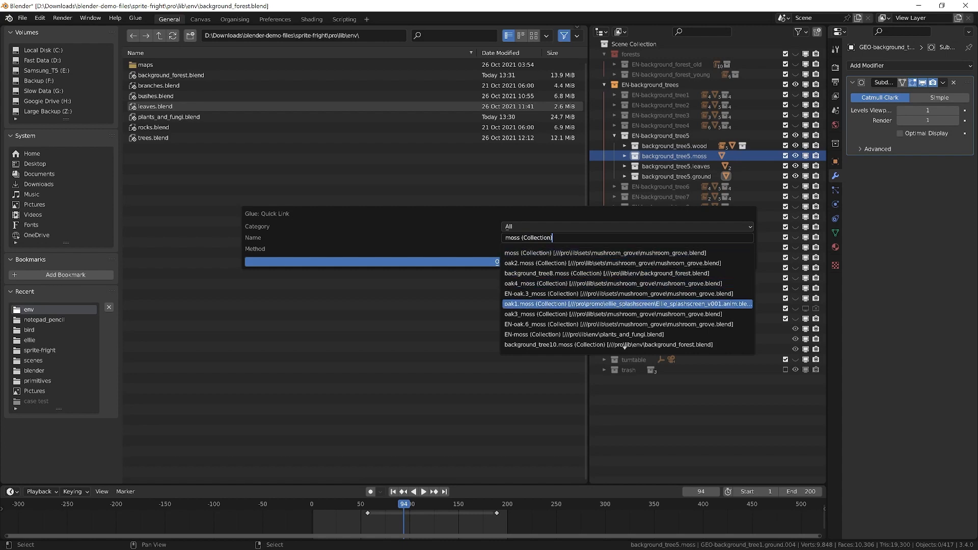
key("Up")
key("Up")
key("Up")
key("Down")
key("Down")
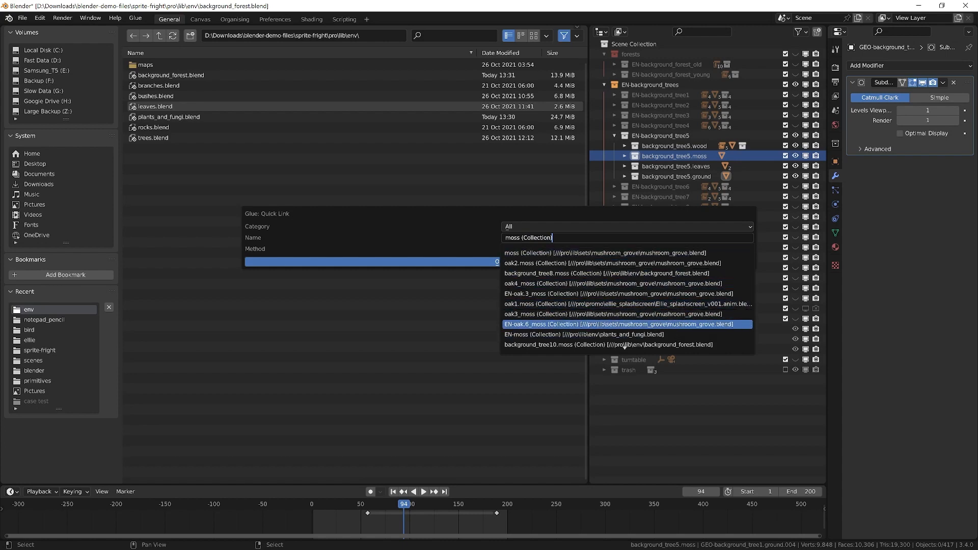
key("Up")
key("Up")
key("Up")
key("Up")
key("Up")
key("Up")
key("Up")
left_click(594, 324)
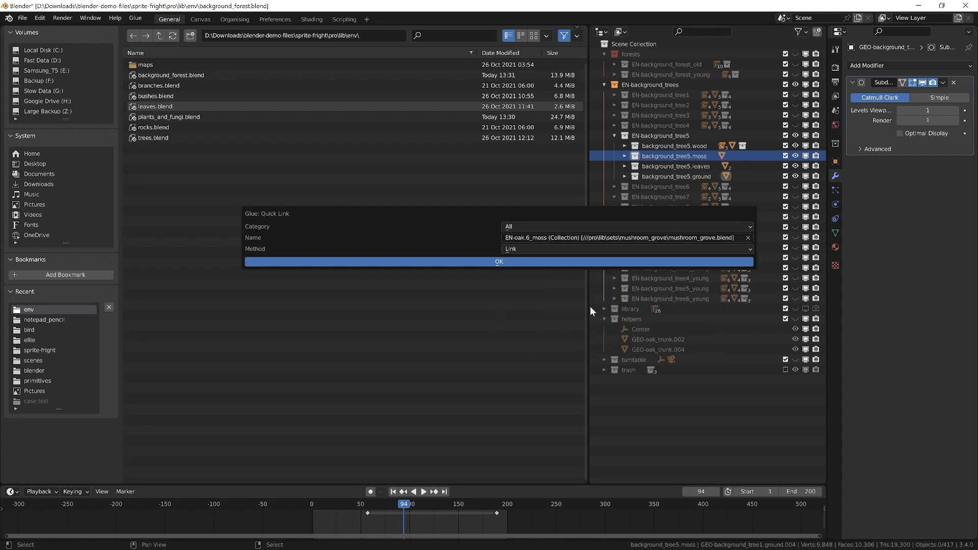
left_click(525, 249)
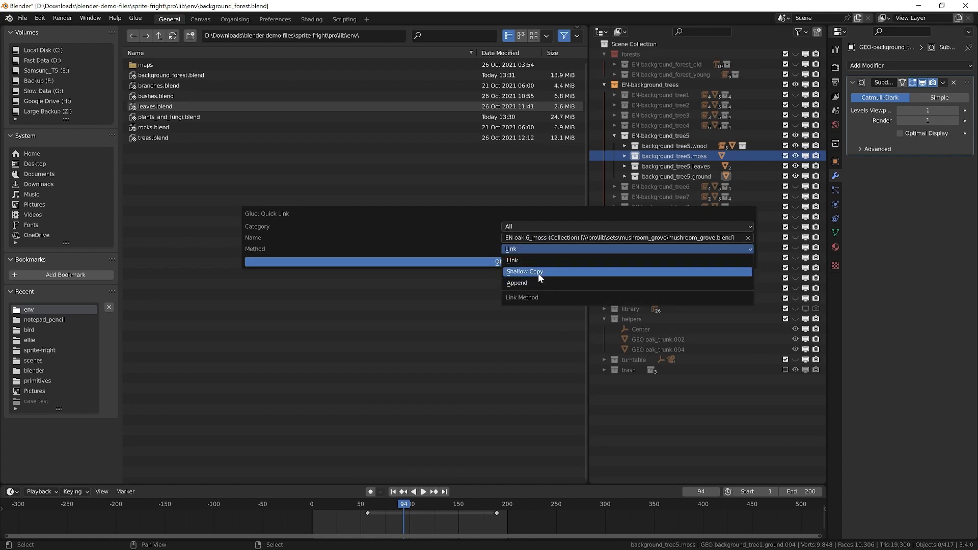
key("Escape")
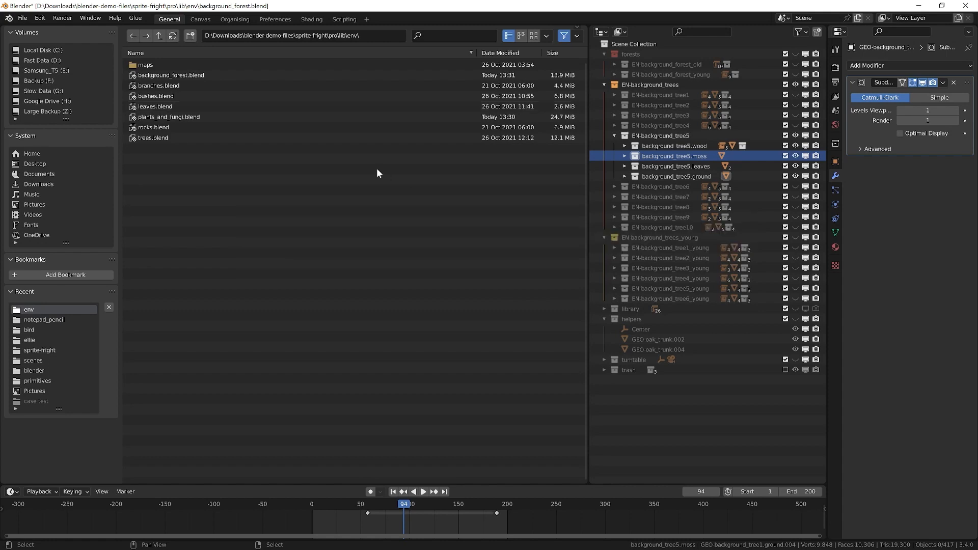